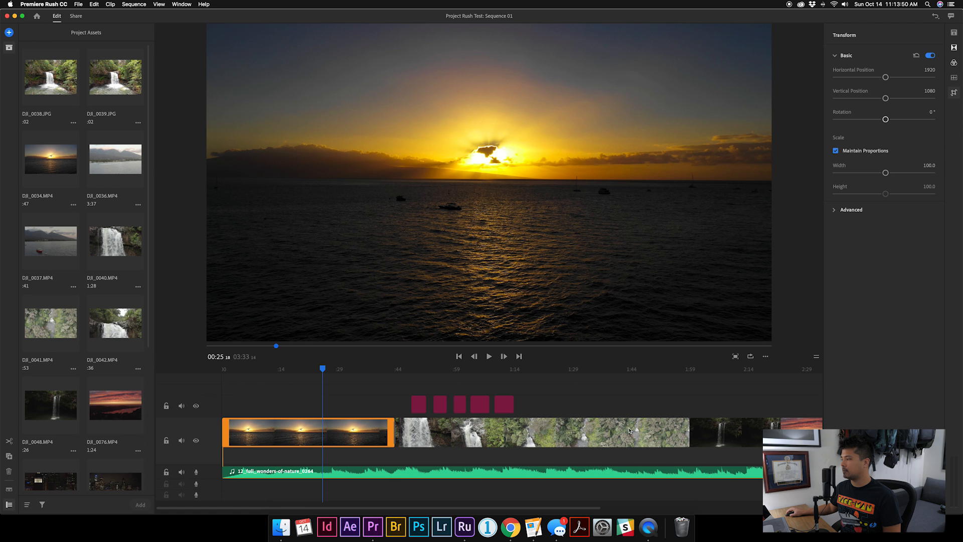
# Move the dark waterfall clip up to the second video track and return it to its place on the main track
pyautogui.hscroll(3, 747, 423)
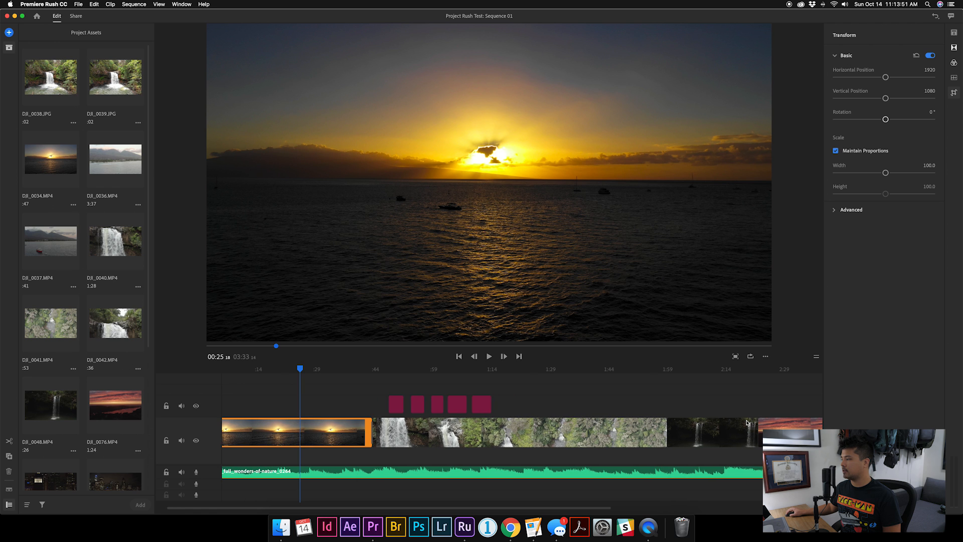
pyautogui.click(686, 438)
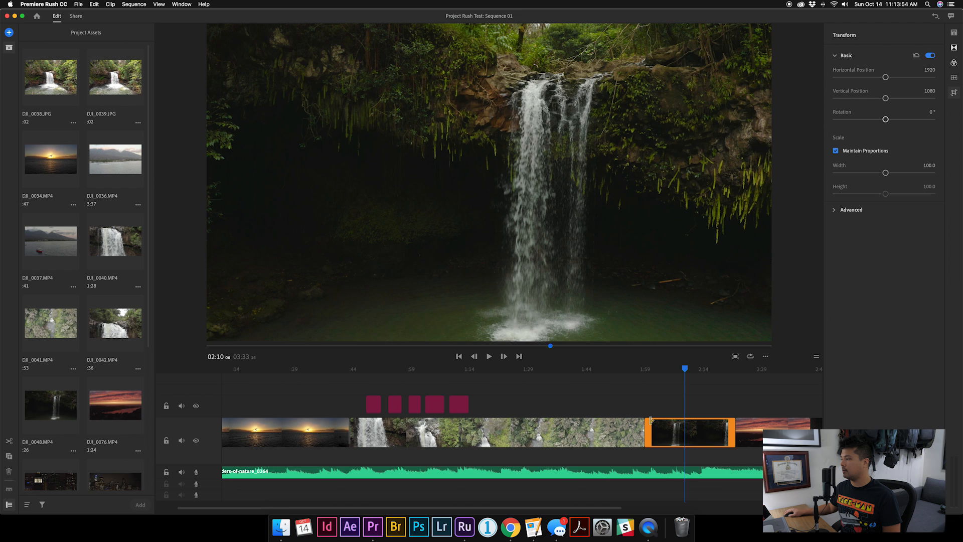
pyautogui.moveTo(677, 437); pyautogui.dragTo(674, 408)
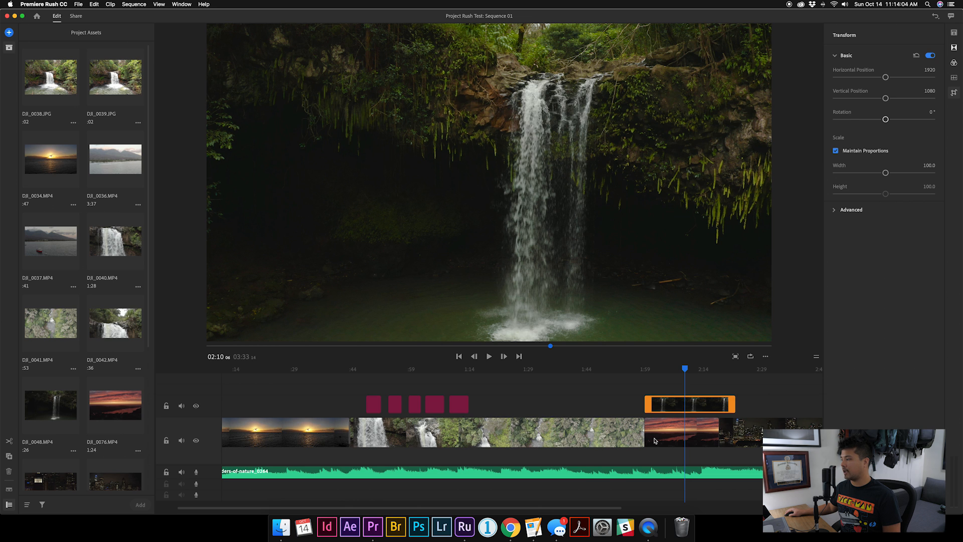
pyautogui.moveTo(677, 408); pyautogui.dragTo(696, 434)
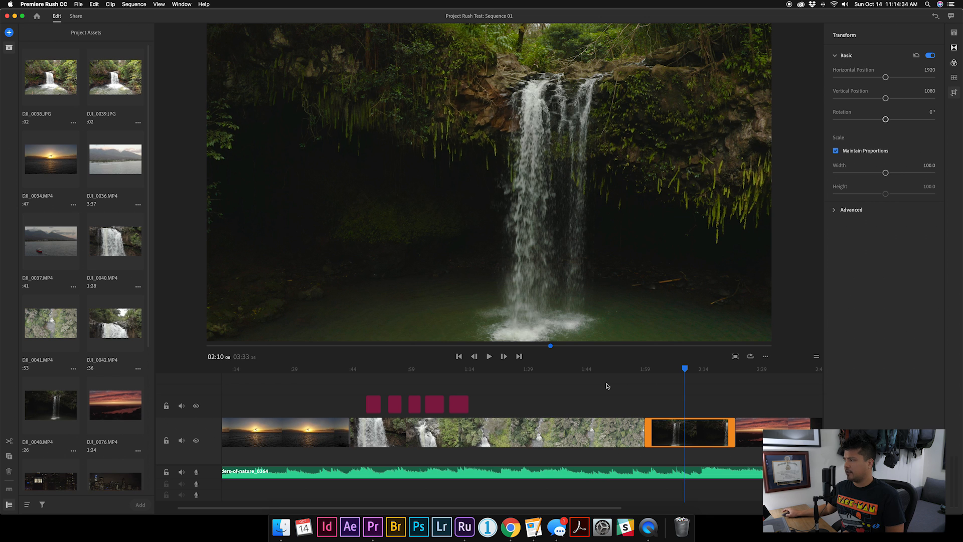
pyautogui.hscroll(5, 654, 401)
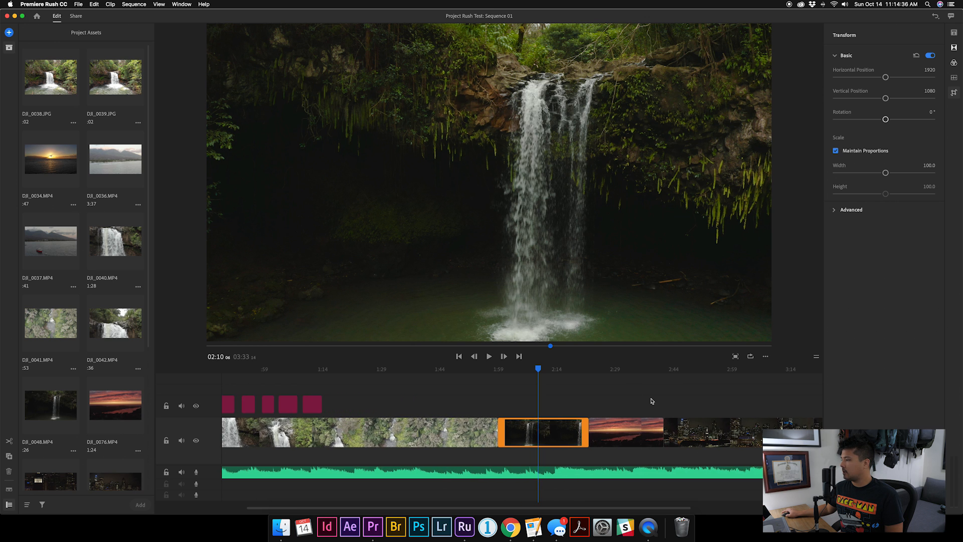
pyautogui.hscroll(-5, 654, 401)
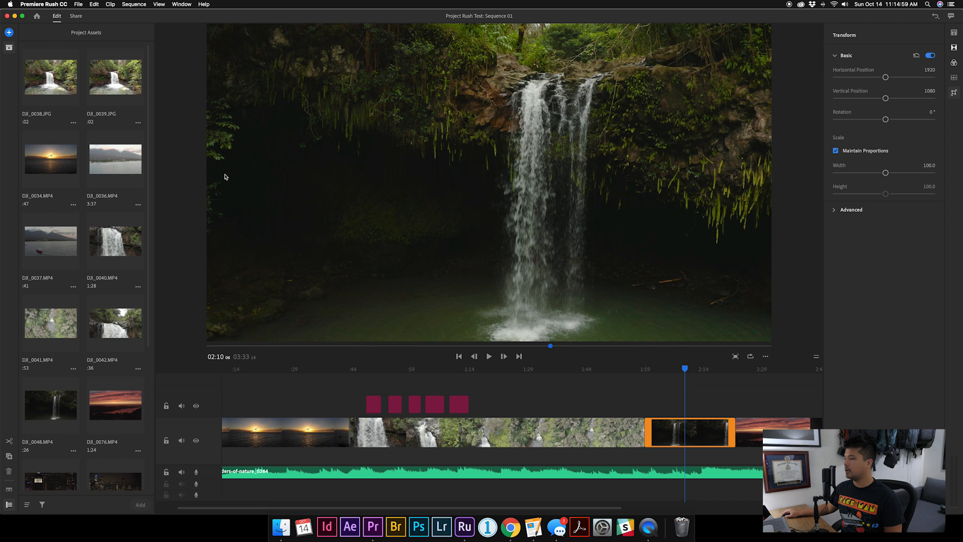
# Examine the transition presets and duration setting at the cut between the sunset and waterfall clips, and scrub across the cut
pyautogui.click(360, 383)
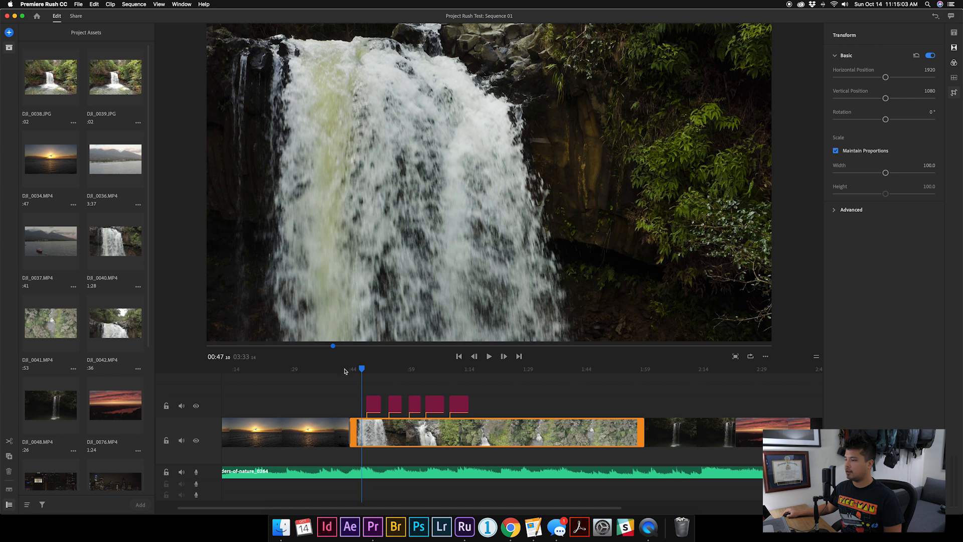
pyautogui.click(367, 369)
pyautogui.moveTo(368, 371); pyautogui.dragTo(350, 371)
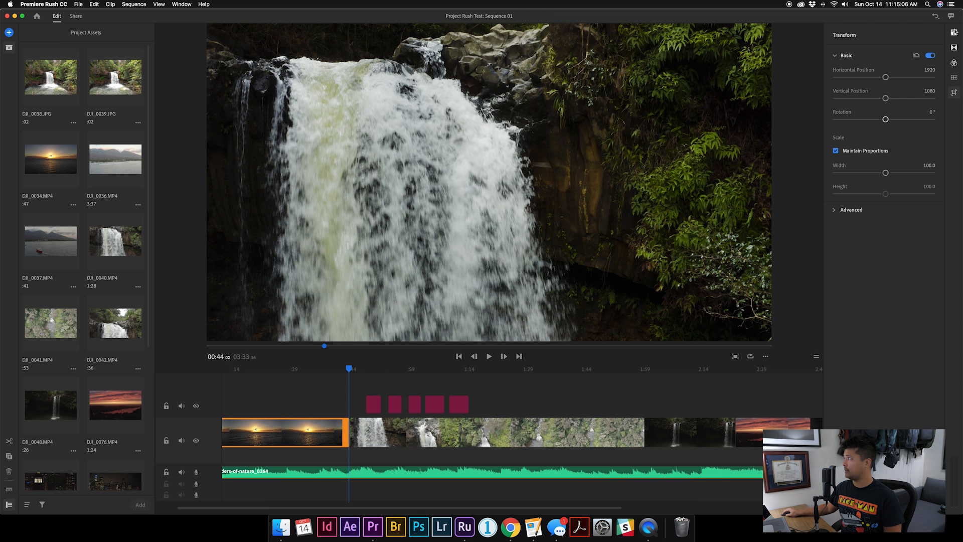
pyautogui.click(954, 48)
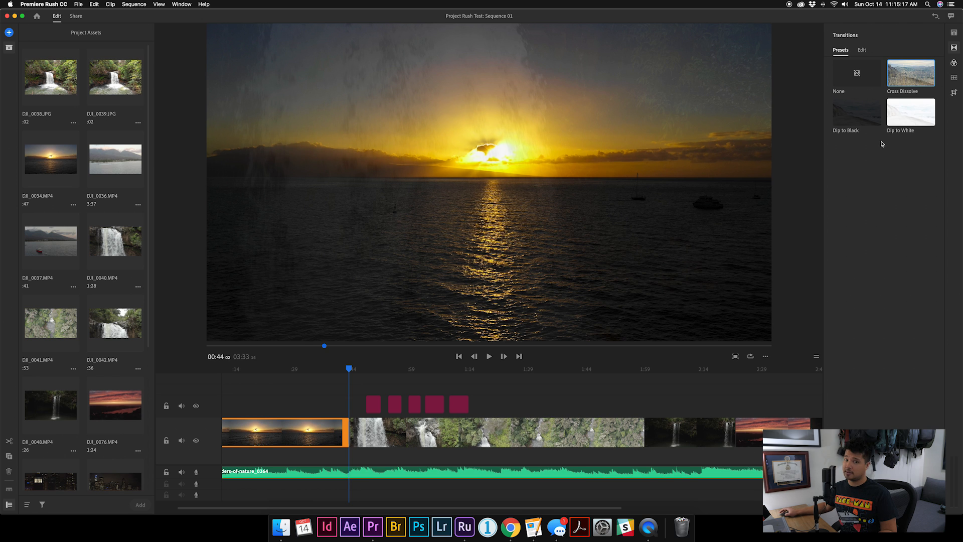
pyautogui.click(862, 50)
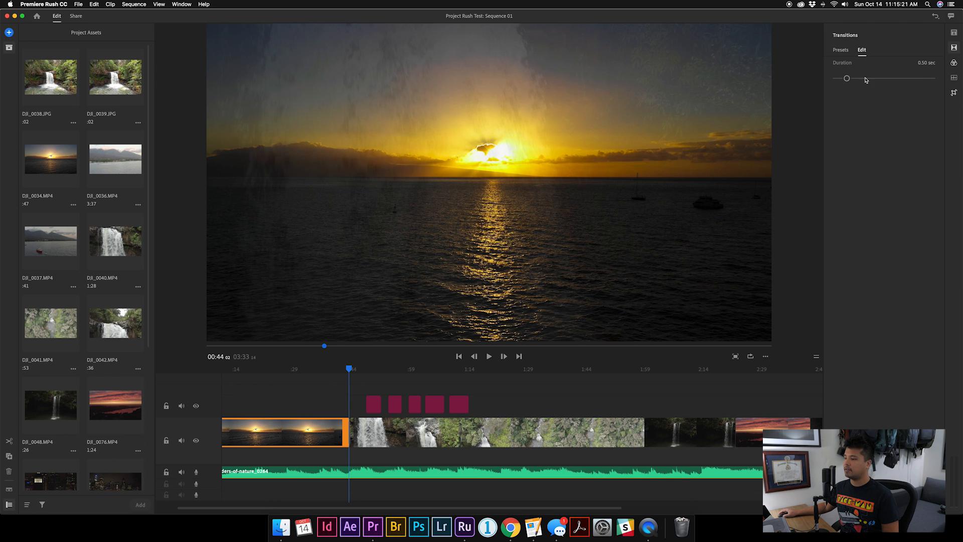
pyautogui.moveTo(348, 369); pyautogui.dragTo(342, 369)
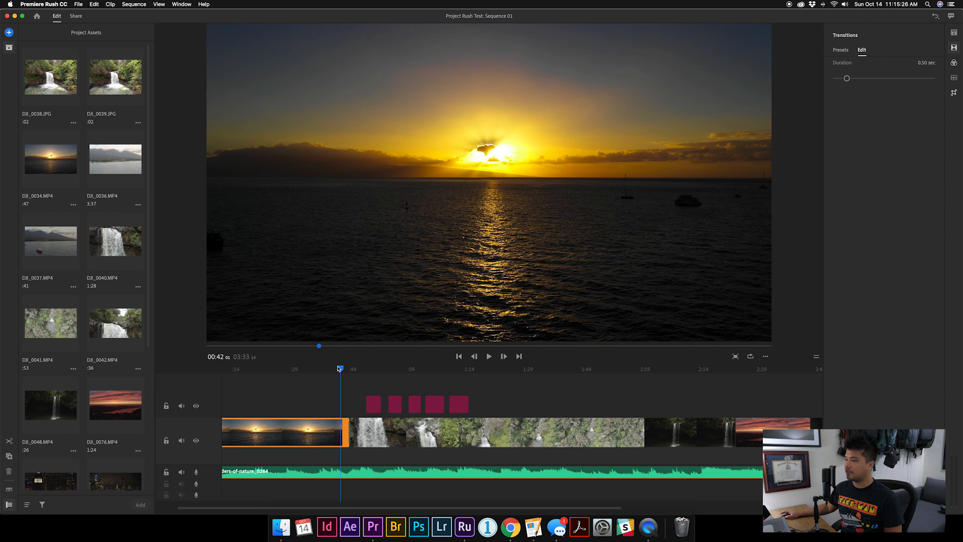
pyautogui.moveTo(341, 370); pyautogui.dragTo(371, 369)
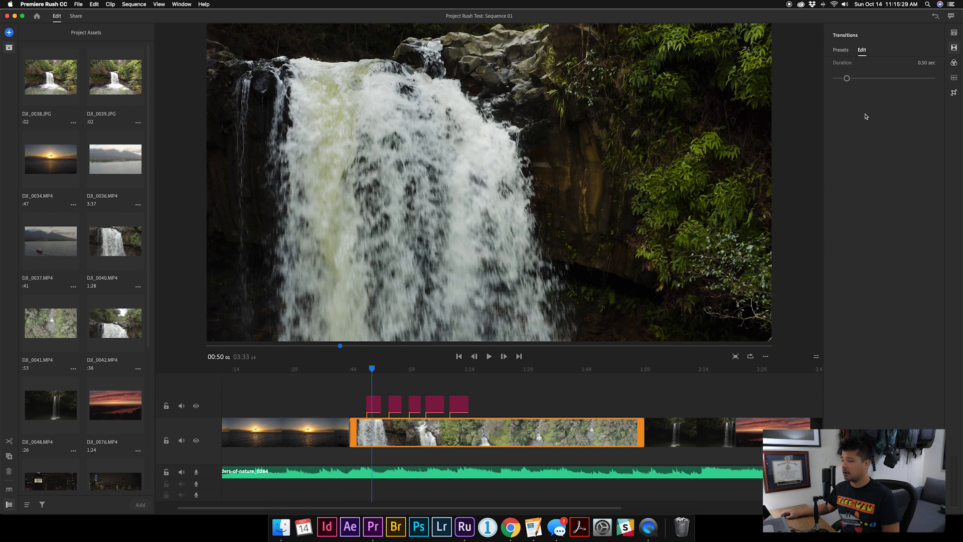
# Browse the title templates and play the sequence through the titles over the waterfall clip to preview them
pyautogui.click(954, 33)
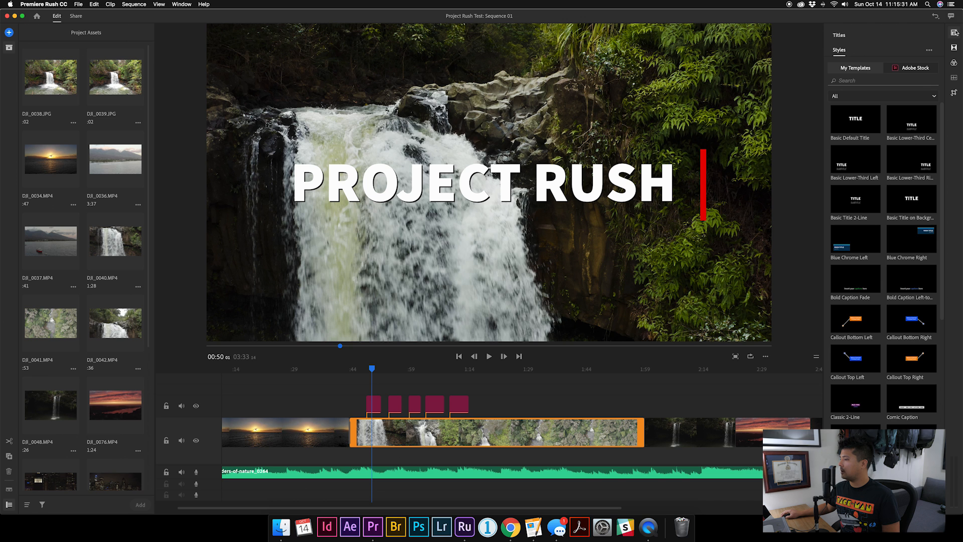
pyautogui.click(942, 327)
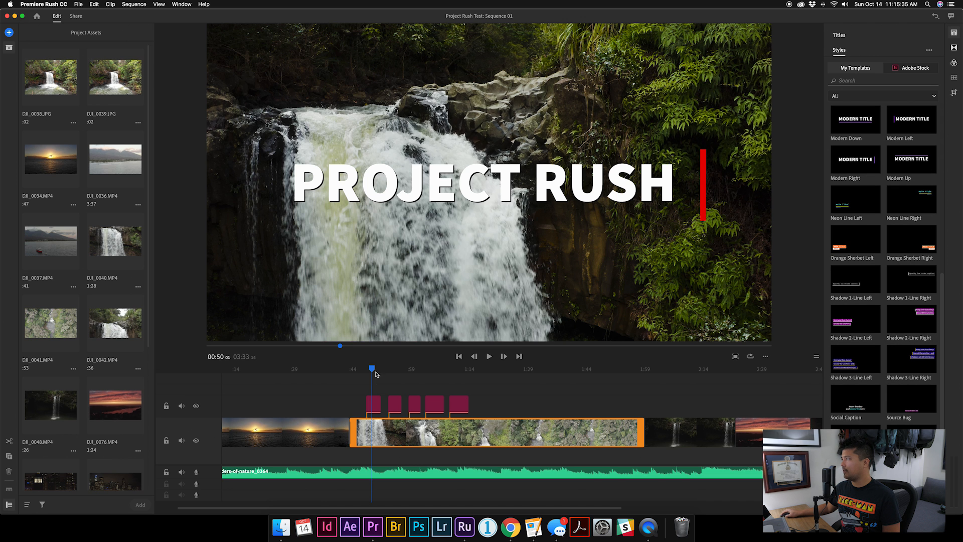
pyautogui.click(371, 370)
pyautogui.press('space')
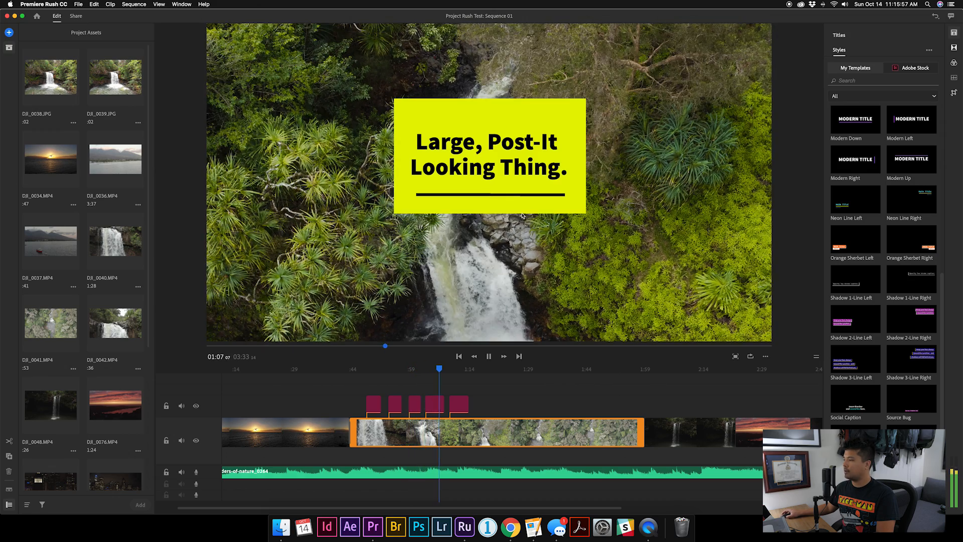
pyautogui.click(490, 357)
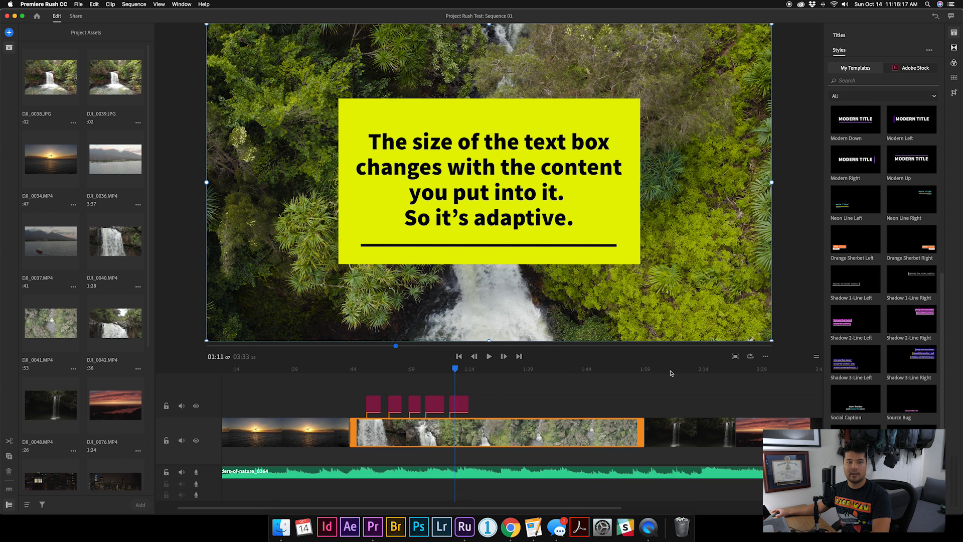
# Select the aerial forest clip at about 01:51 and examine the built-in color presets and the personal presets section
pyautogui.click(669, 369)
pyautogui.click(566, 370)
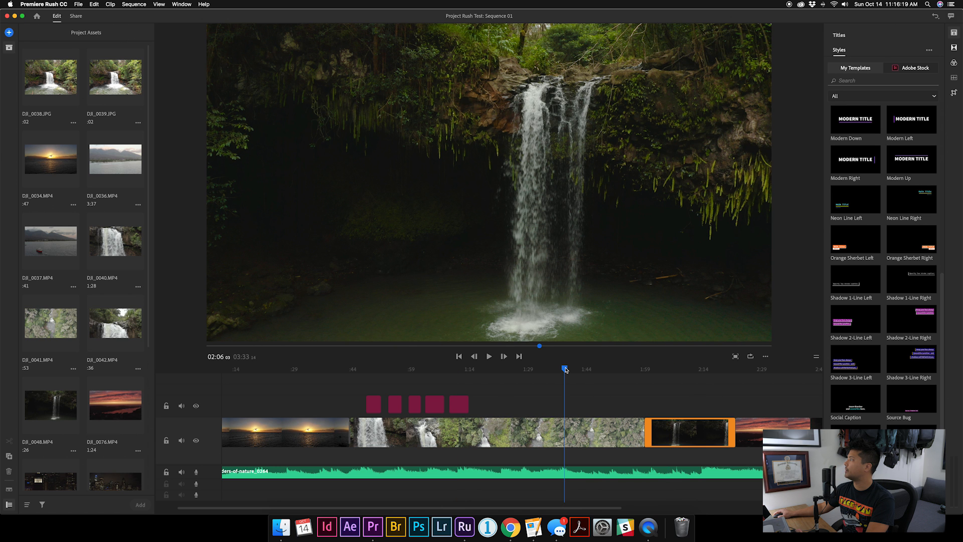
pyautogui.click(612, 434)
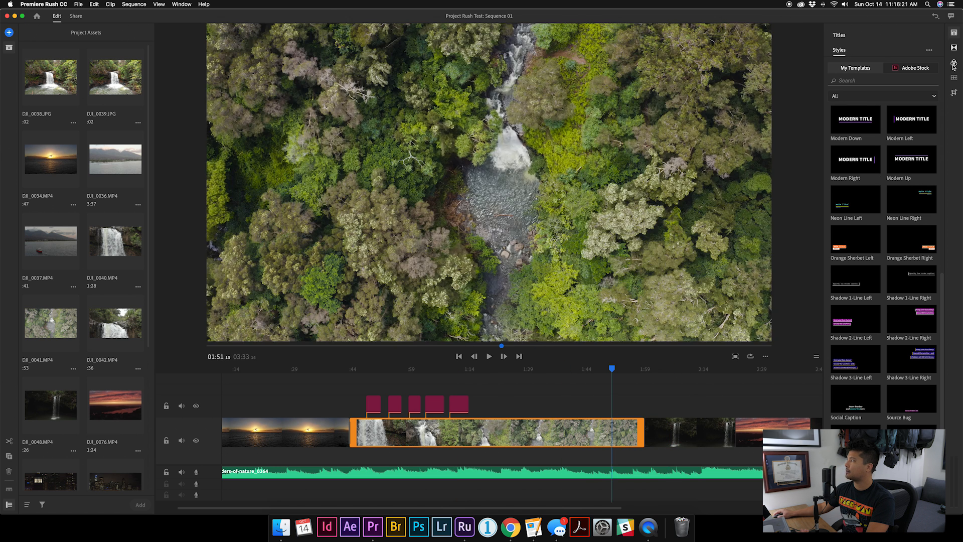
pyautogui.click(954, 63)
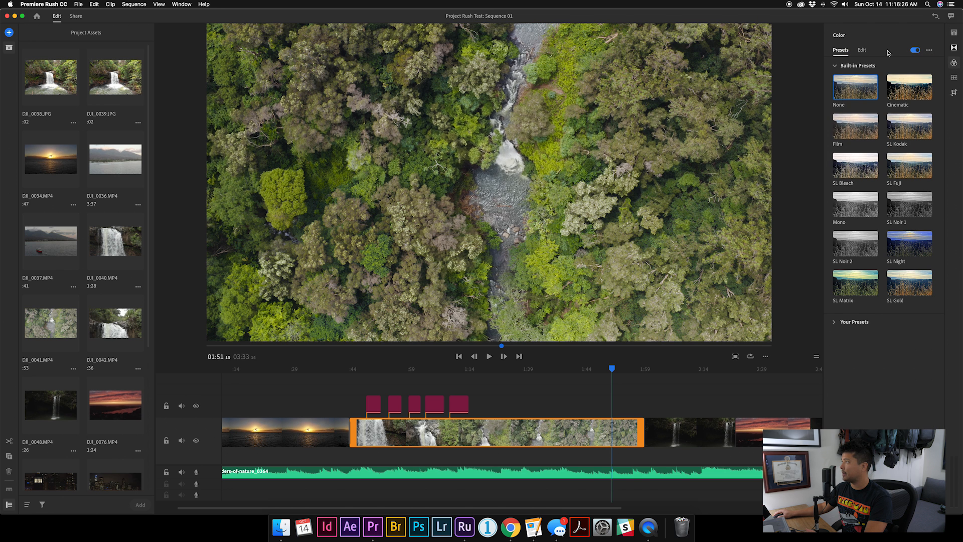
pyautogui.click(835, 323)
# Examine the option for creating a color preset and compare the presets with the clip's Basic and Advanced color settings
pyautogui.click(862, 49)
pyautogui.click(929, 51)
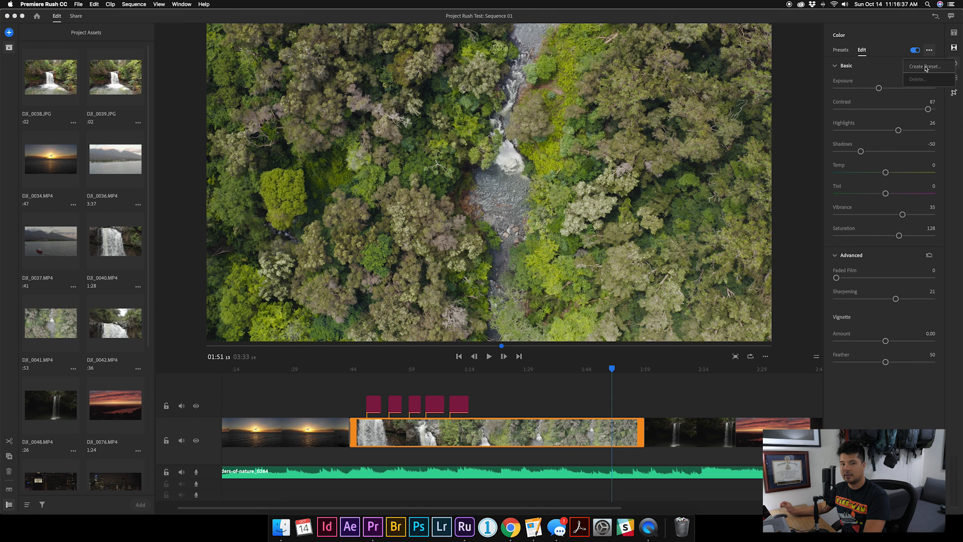
pyautogui.click(896, 61)
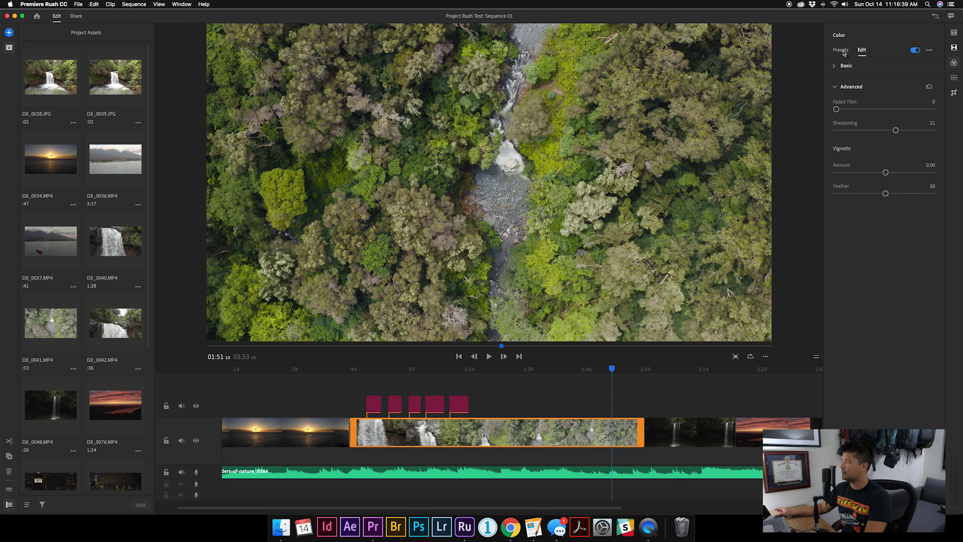
pyautogui.click(843, 51)
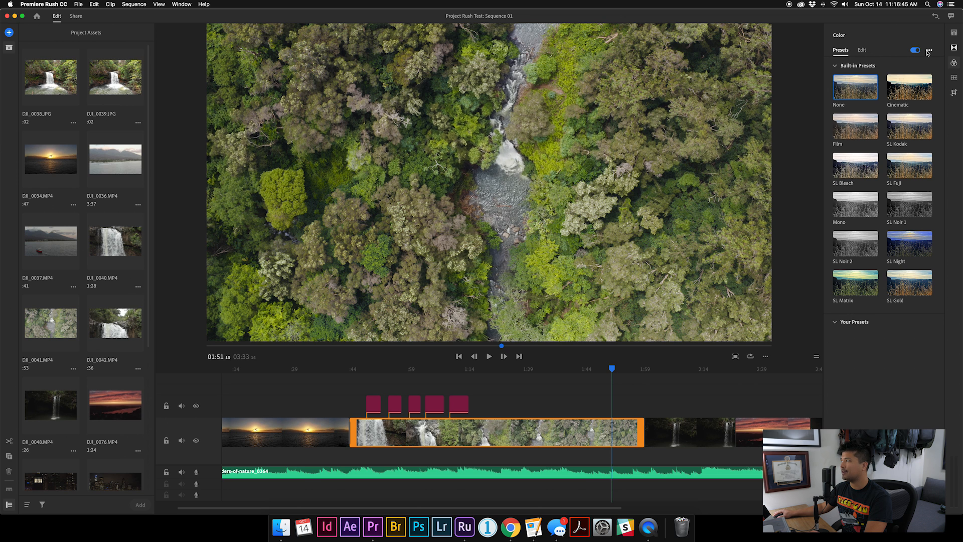
pyautogui.click(863, 50)
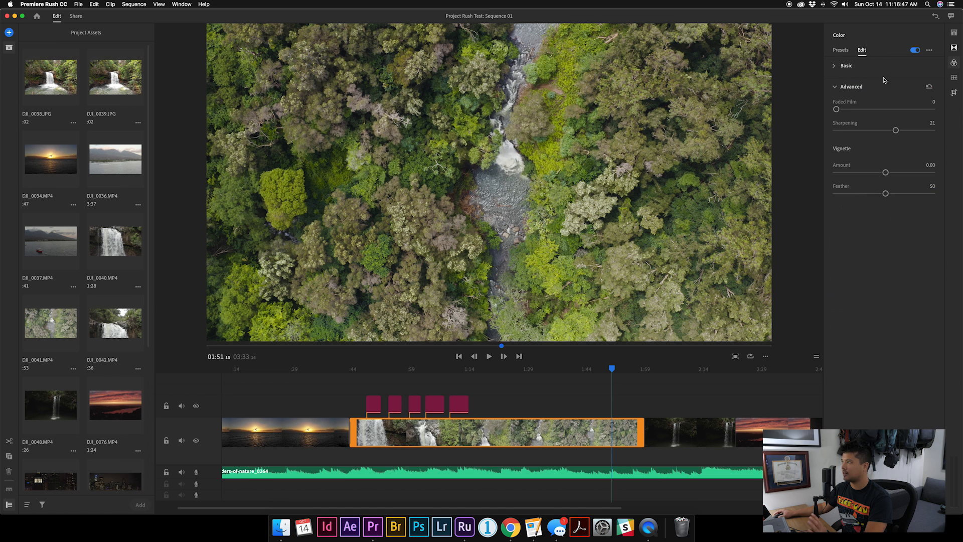
pyautogui.click(841, 50)
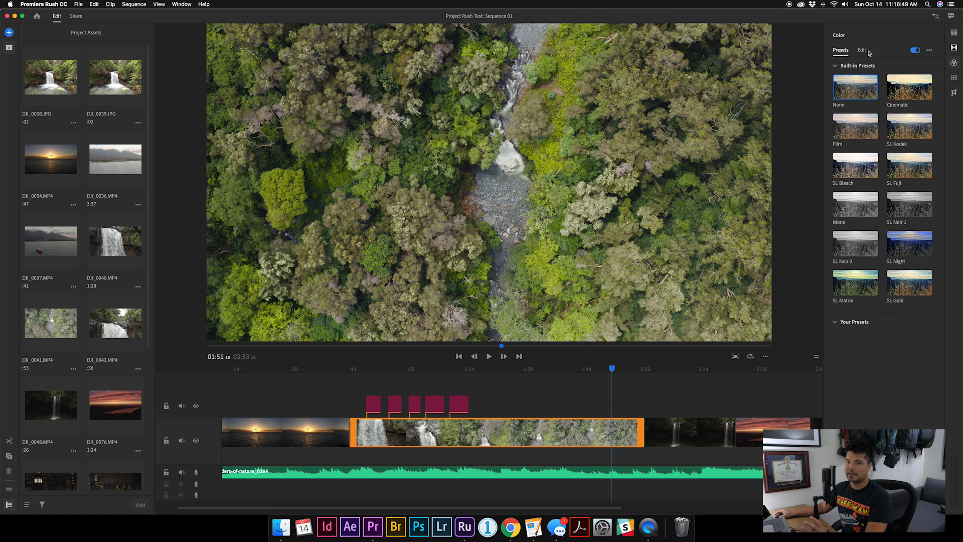
pyautogui.click(863, 50)
pyautogui.click(837, 66)
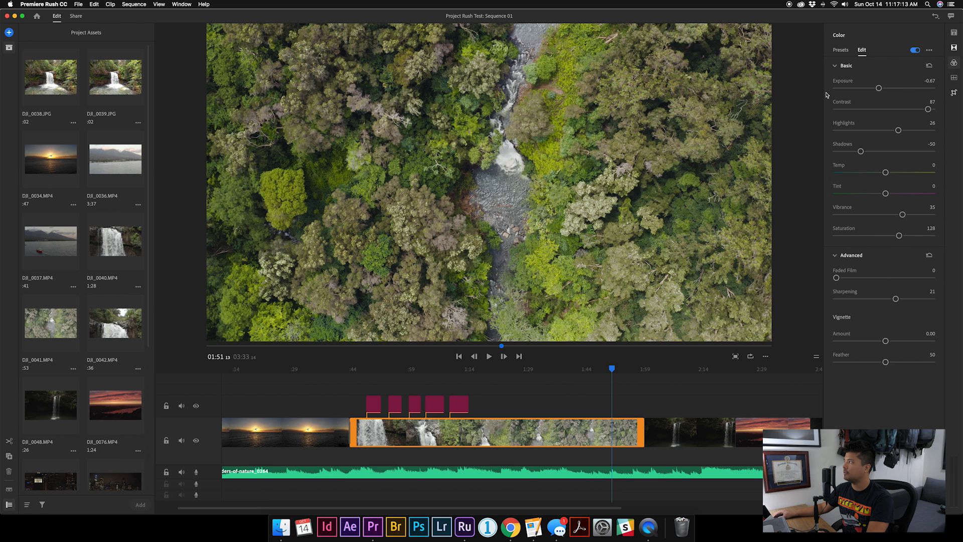
# Toggle the color adjustments off and on to compare the aerial forest clip before and after grading
pyautogui.click(916, 50)
pyautogui.click(916, 50)
pyautogui.click(916, 50)
pyautogui.click(916, 50)
pyautogui.click(916, 50)
pyautogui.click(916, 50)
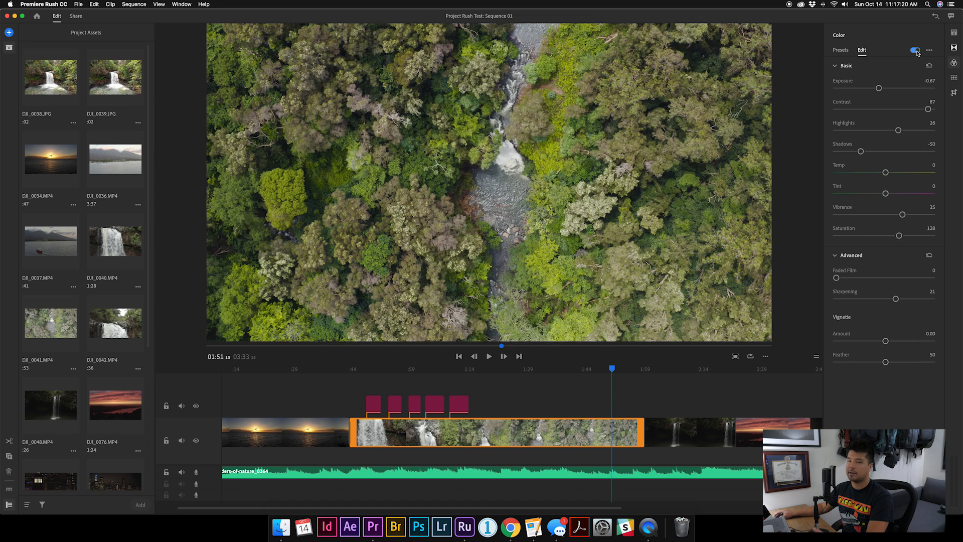
pyautogui.click(916, 50)
pyautogui.click(915, 50)
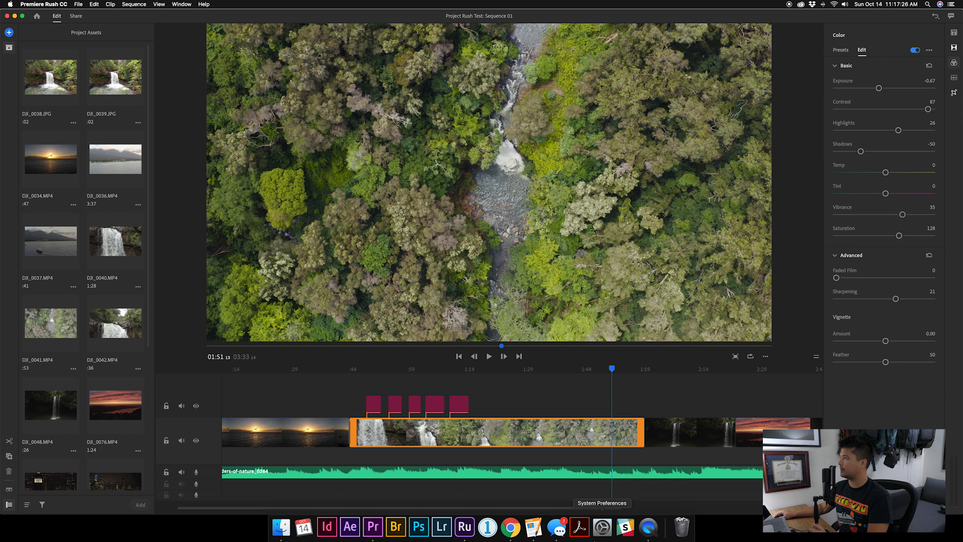
# Go to the dark waterfall clip and toggle its color adjustments off and on to compare before and after
pyautogui.click(679, 371)
pyautogui.click(916, 51)
pyautogui.click(916, 51)
pyautogui.click(916, 51)
pyautogui.click(916, 51)
pyautogui.click(916, 51)
pyautogui.click(916, 51)
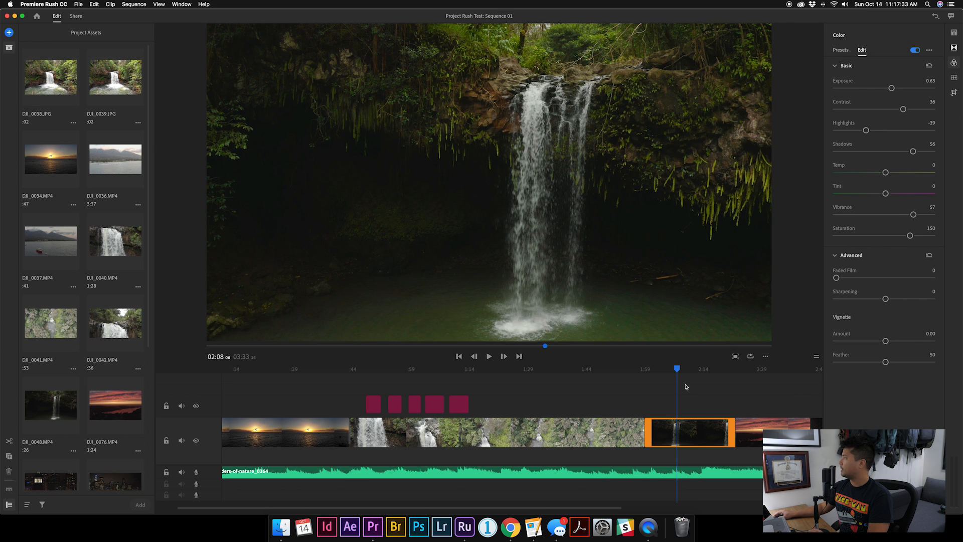
# Review the music track's audio settings and the Transform settings, and place the playhead at about 01:05 within the titles
pyautogui.click(955, 78)
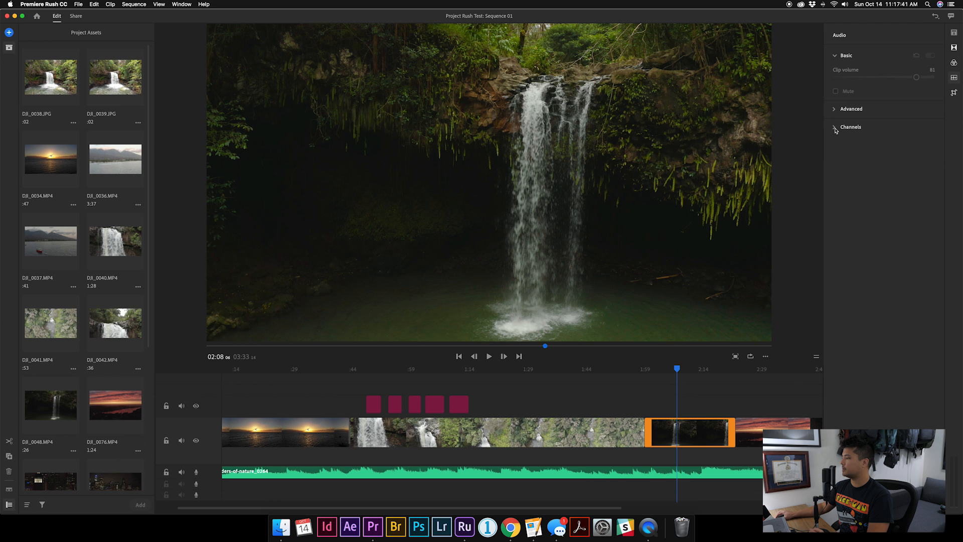
pyautogui.click(755, 470)
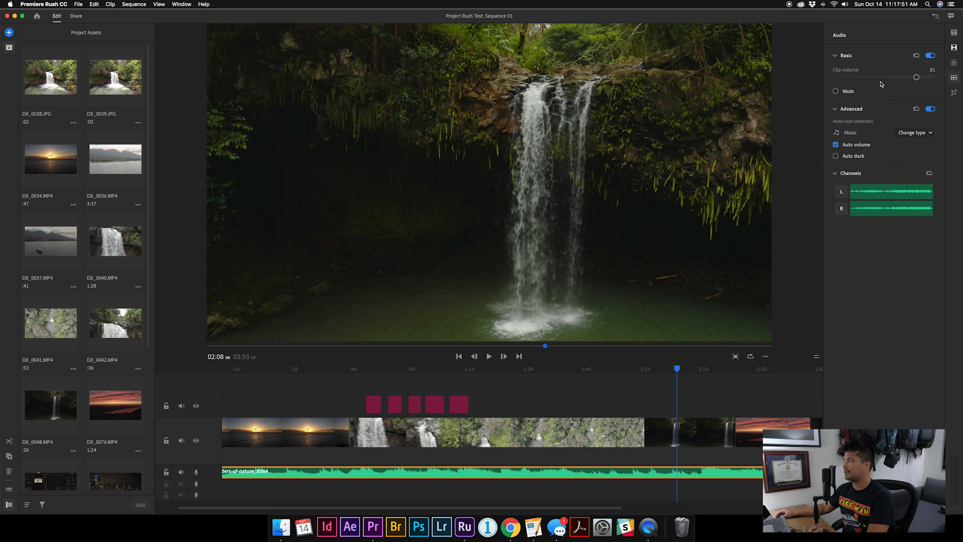
pyautogui.click(955, 94)
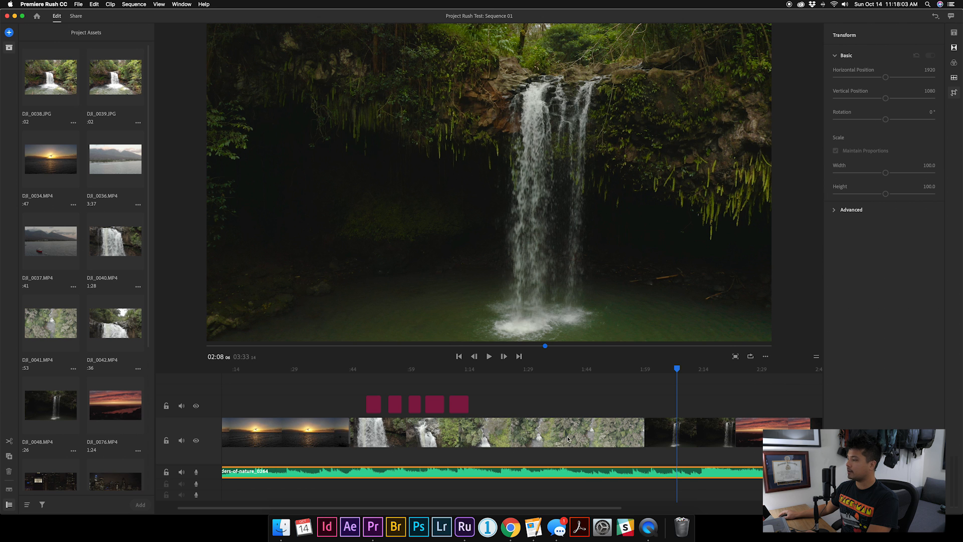
pyautogui.click(430, 377)
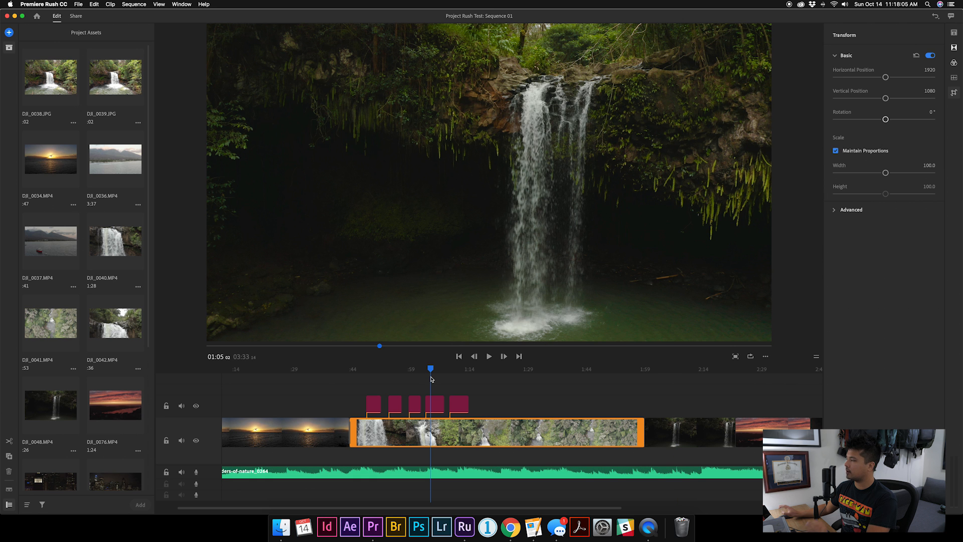